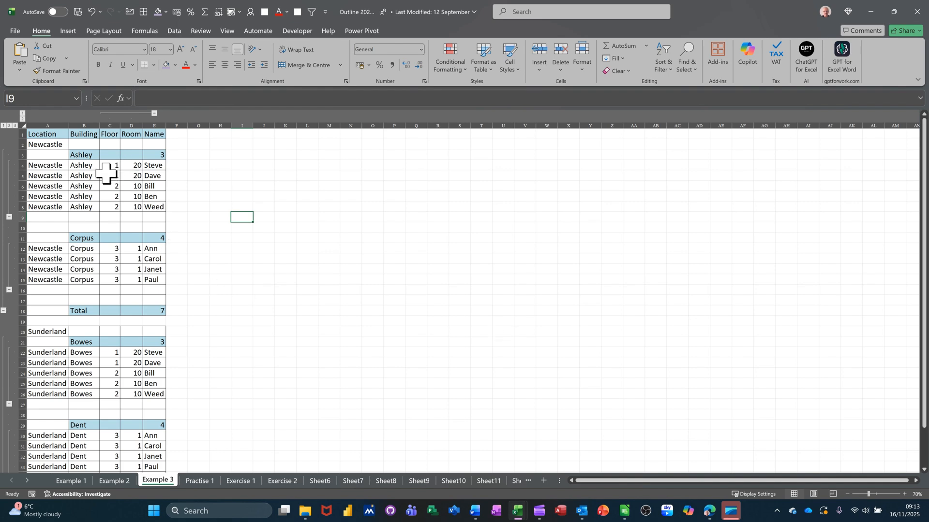
Examine the Example 3 outline by collapsing its columns and row levels and expanding them all again
scroll(107, 173, "down", 8)
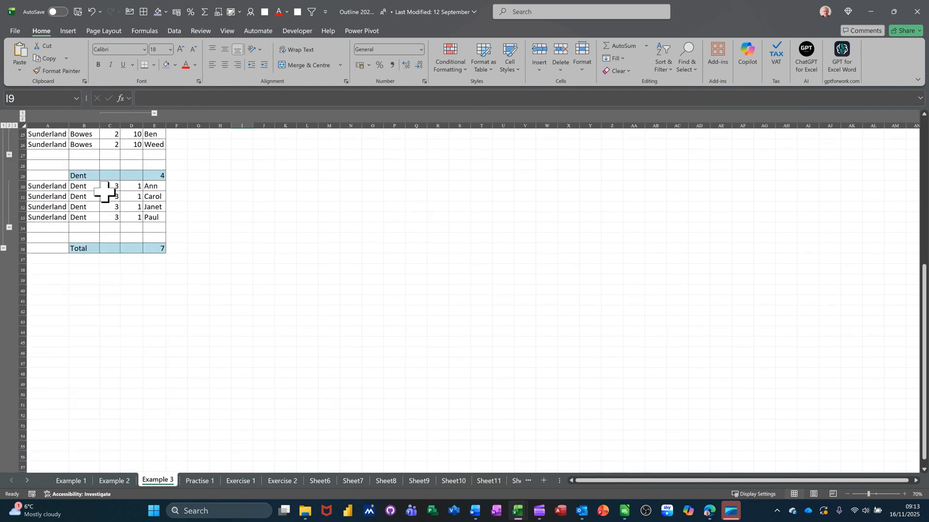
scroll(105, 192, "up", 8)
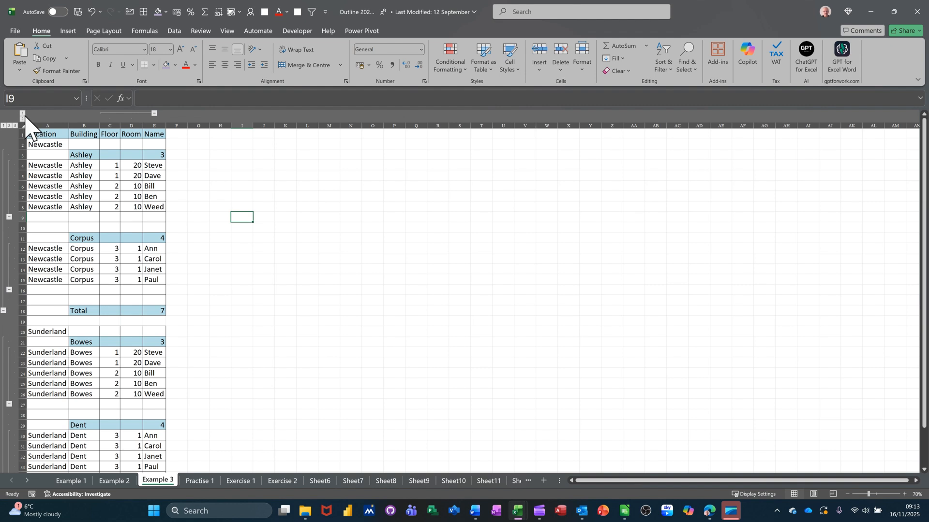
left_click(23, 113)
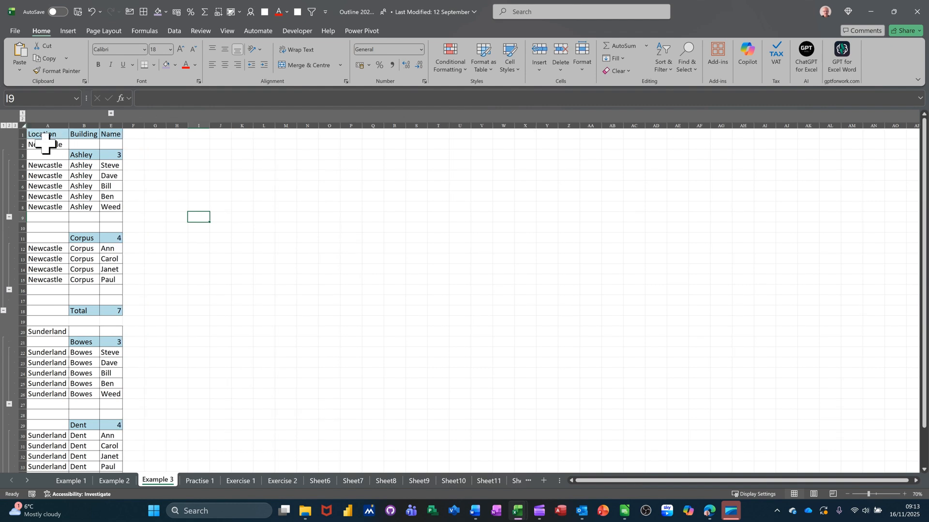
left_click(9, 126)
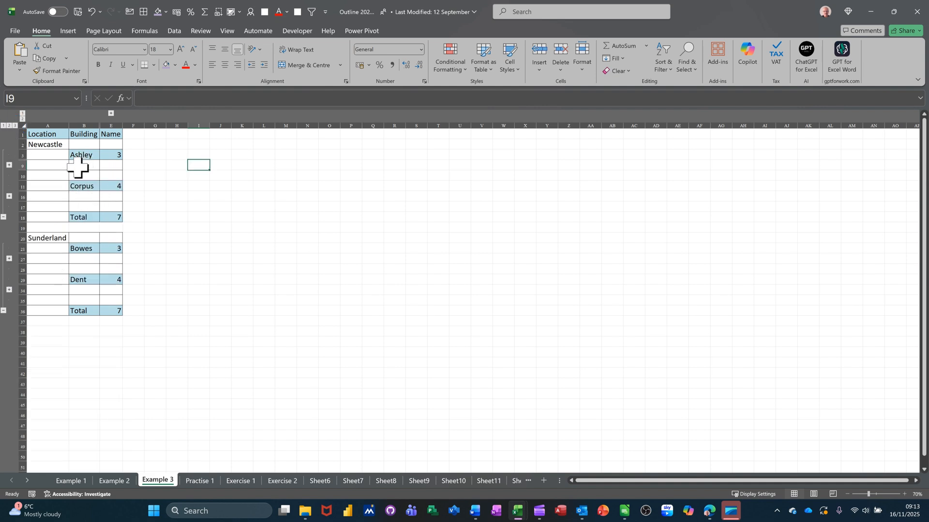
left_click(3, 126)
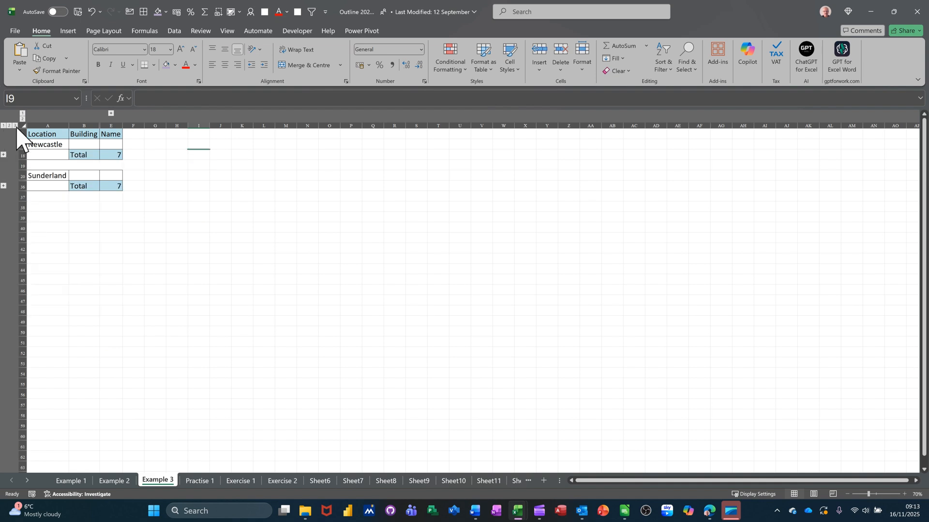
left_click(15, 126)
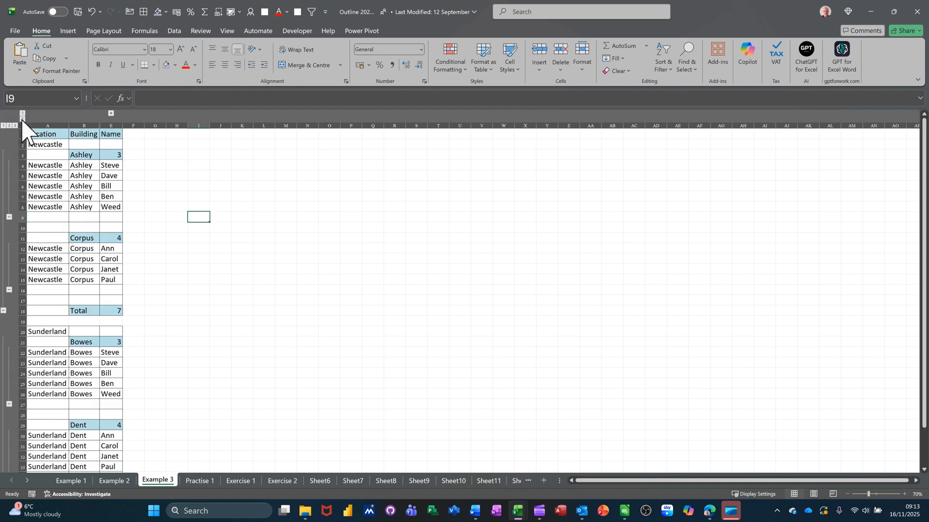
left_click(22, 118)
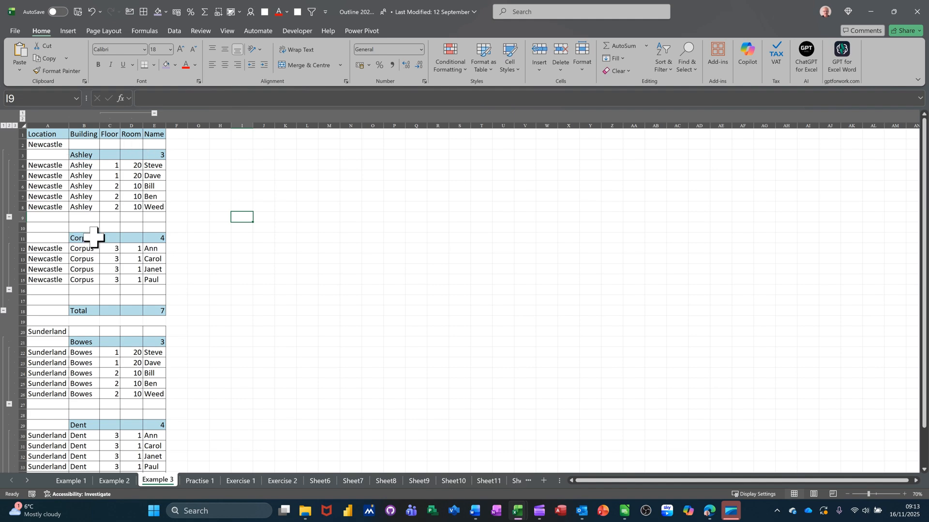
On the Practise 1 sheet, group the Retail North and South rows 3 and 4 and collapse that group
left_click(199, 482)
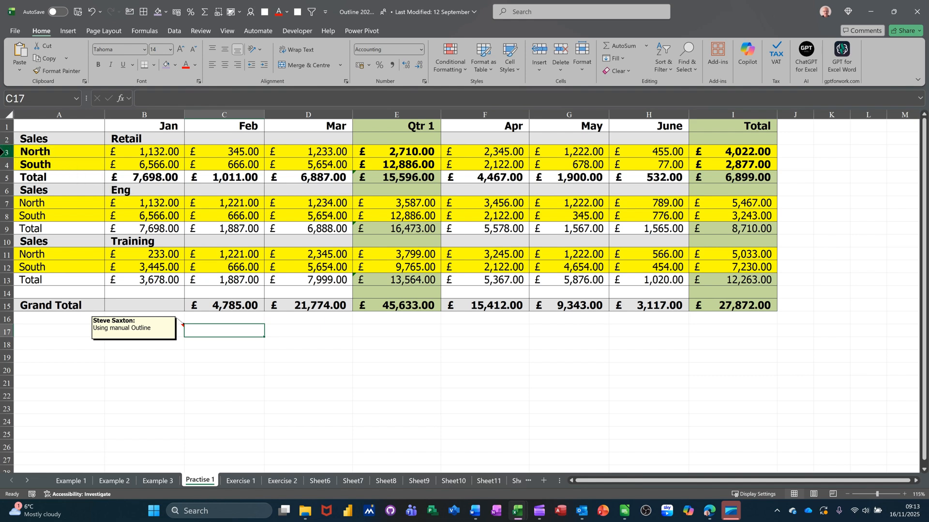
left_click_drag(2, 152, 2, 164)
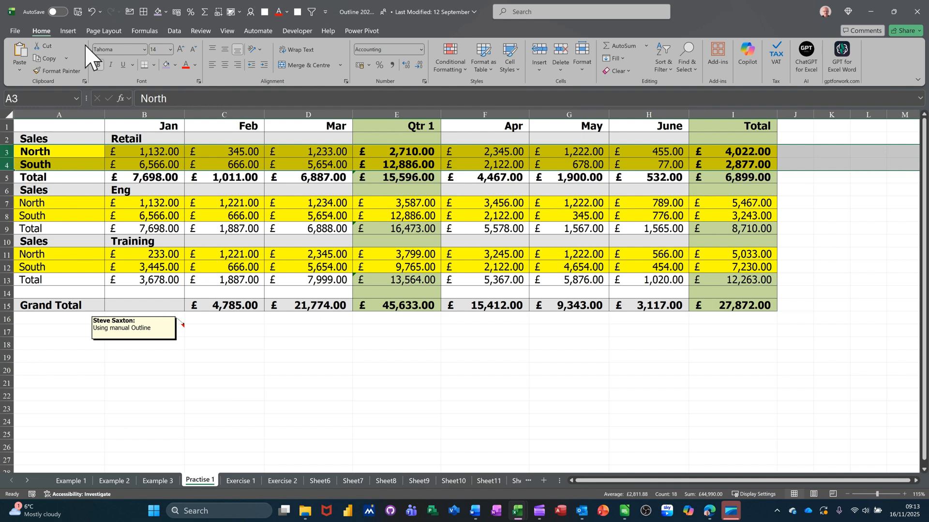
left_click(177, 32)
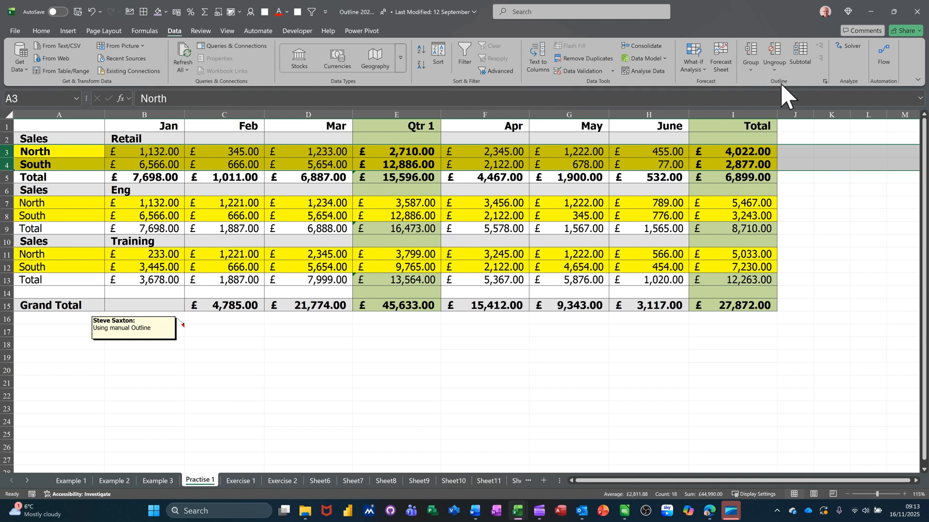
left_click(751, 54)
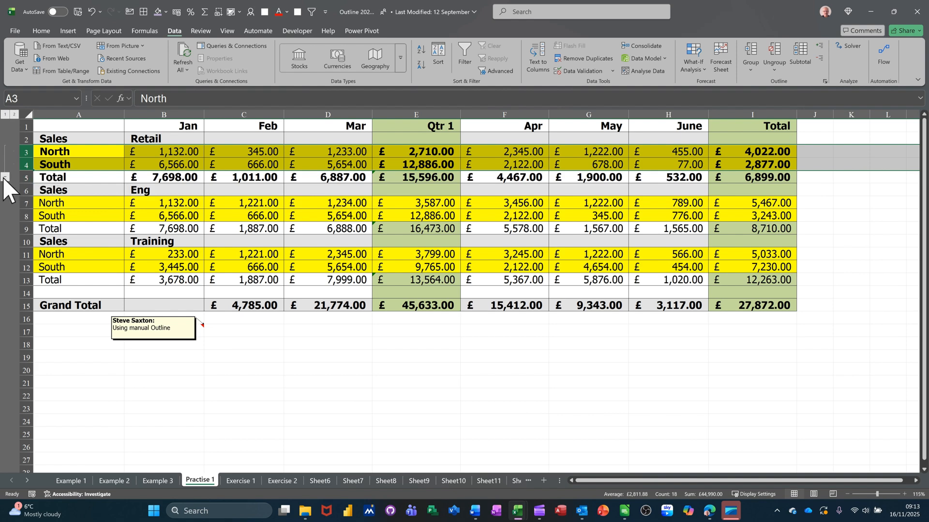
left_click(5, 177)
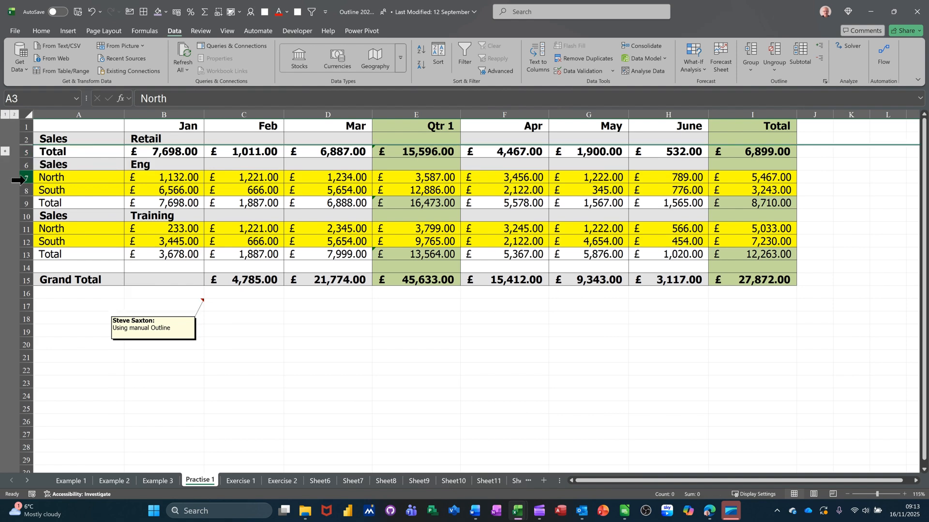
Group the Eng rows 7 and 8, and the Training rows 11 and 12, as two separate outline groups
left_click_drag(19, 177, 19, 190)
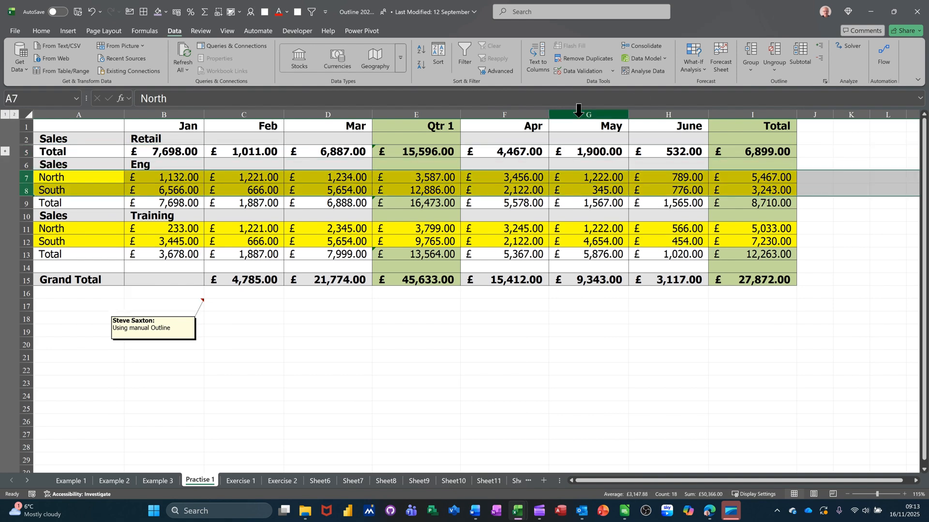
left_click(751, 52)
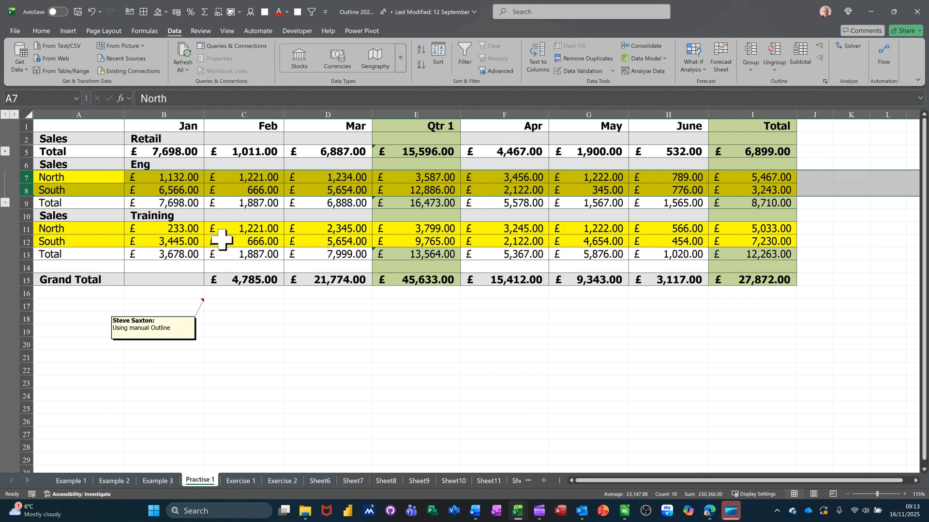
left_click_drag(25, 231, 25, 242)
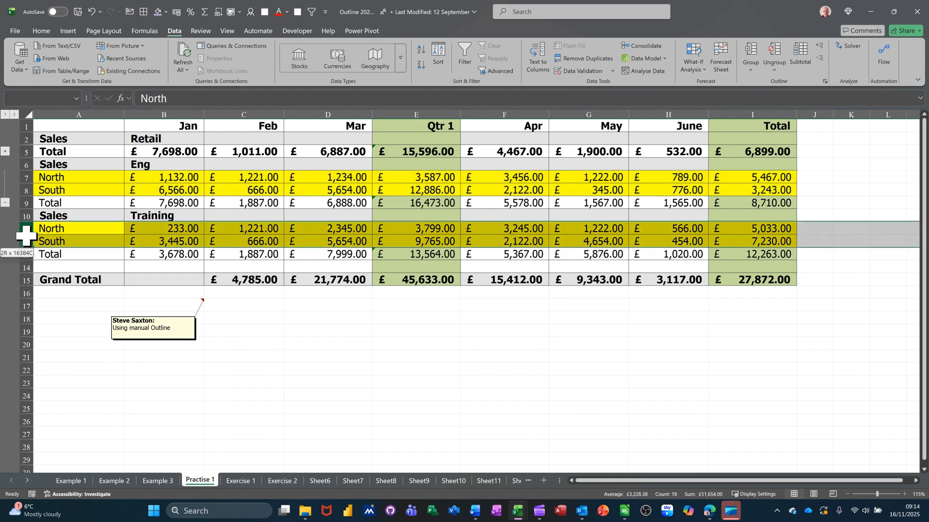
left_click(751, 52)
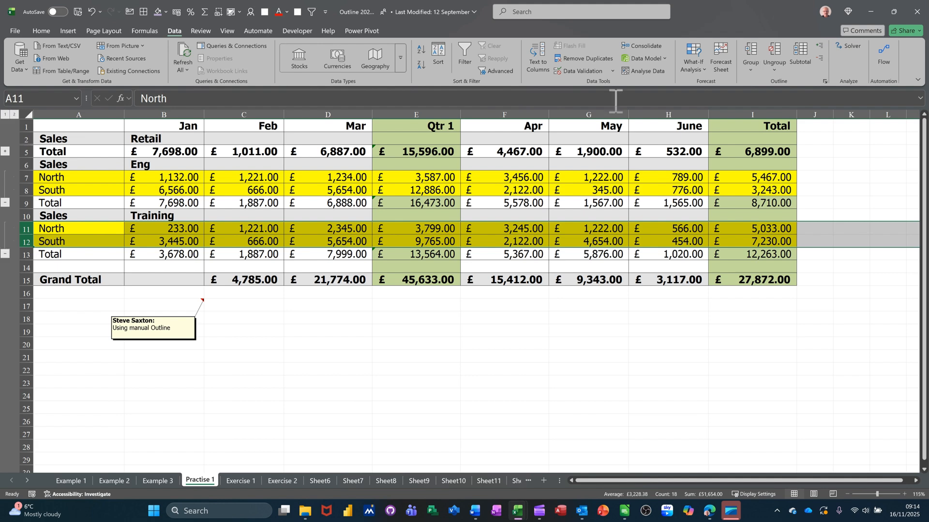
Group the Jan to Mar columns B to D, and the Apr to June columns F to H, as separate outline groups
left_click_drag(165, 107, 338, 115)
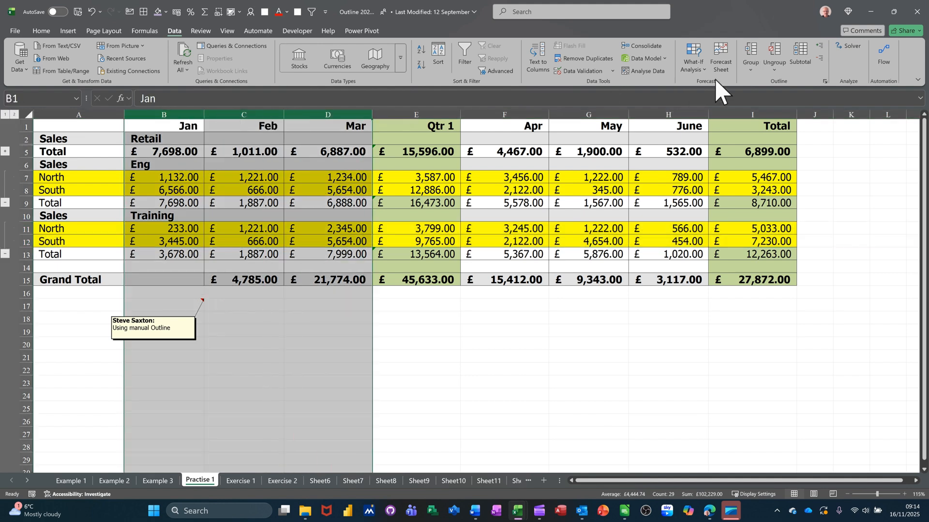
left_click(755, 52)
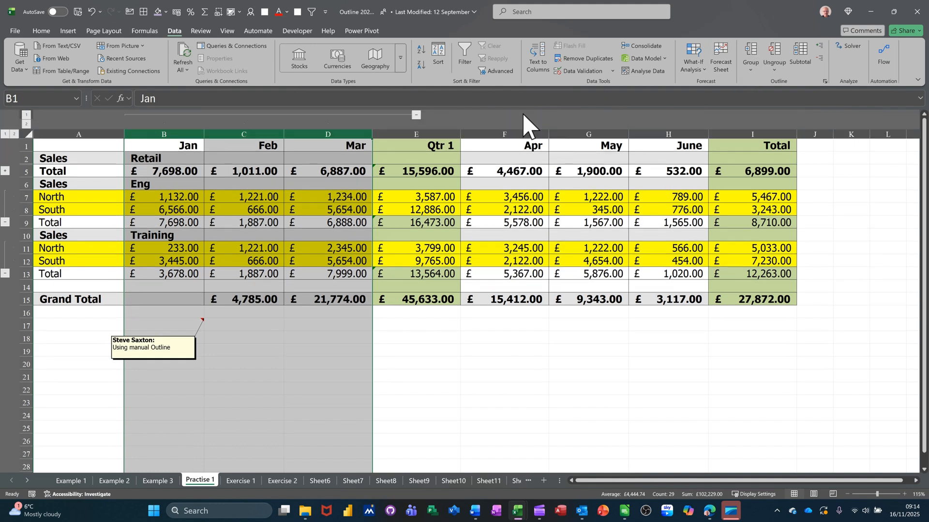
left_click_drag(507, 135, 667, 131)
left_click(748, 58)
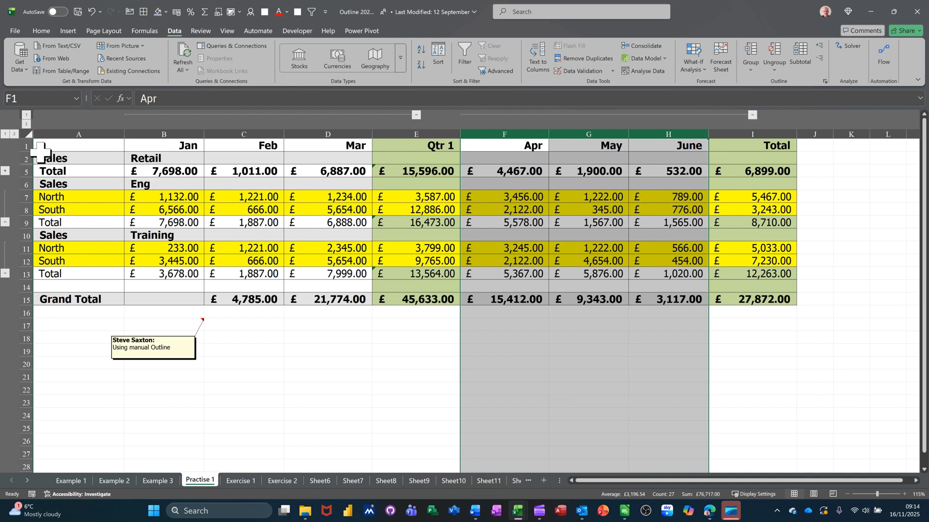
Collapse the Practise 1 outline to its totals and expand all row and column groups again
left_click(5, 134)
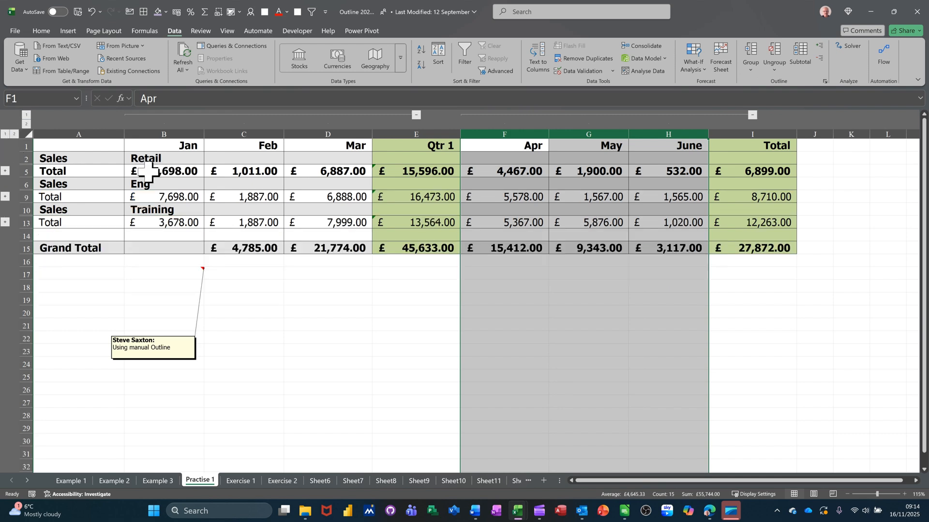
left_click(26, 115)
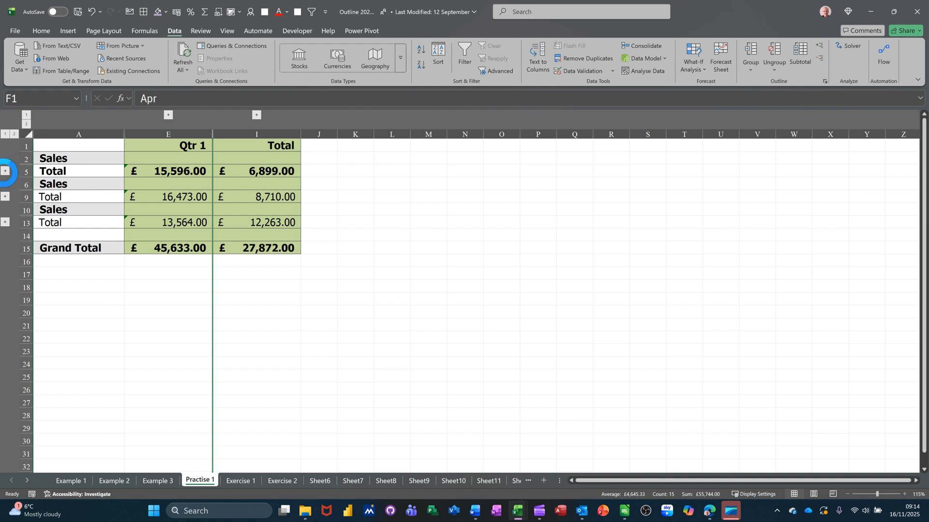
left_click(5, 171)
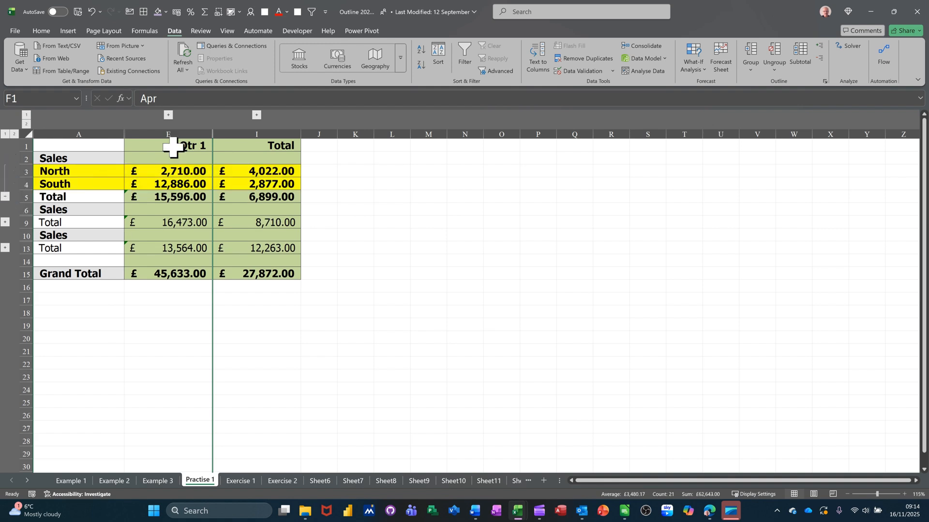
left_click(169, 115)
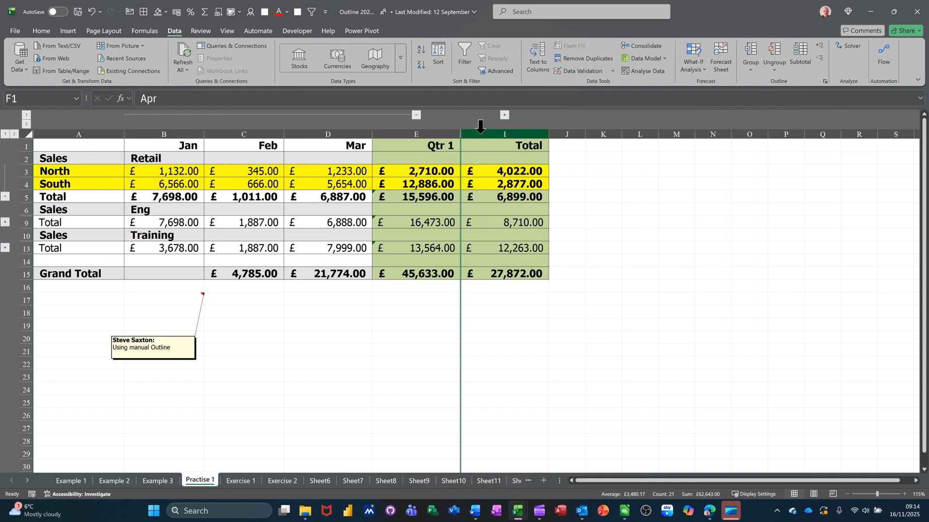
left_click(505, 115)
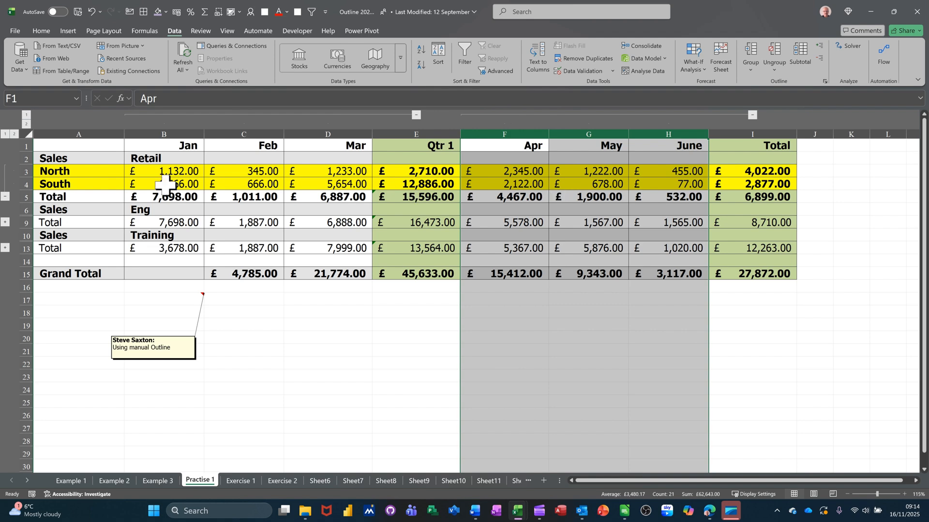
left_click(15, 134)
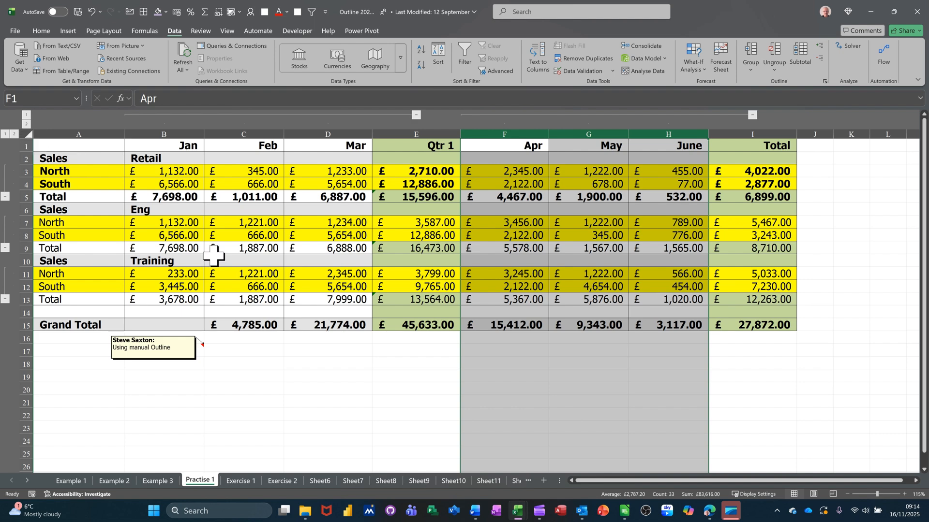
left_click(282, 239)
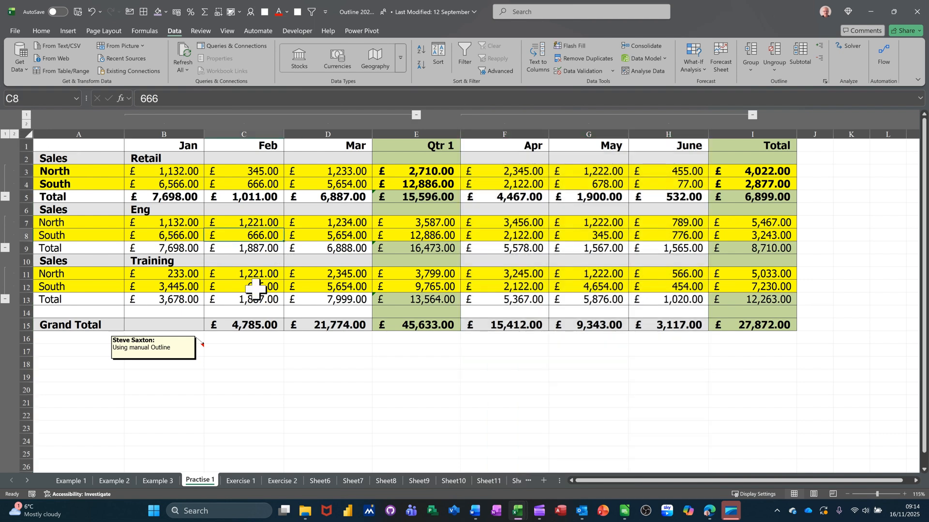
left_click(239, 482)
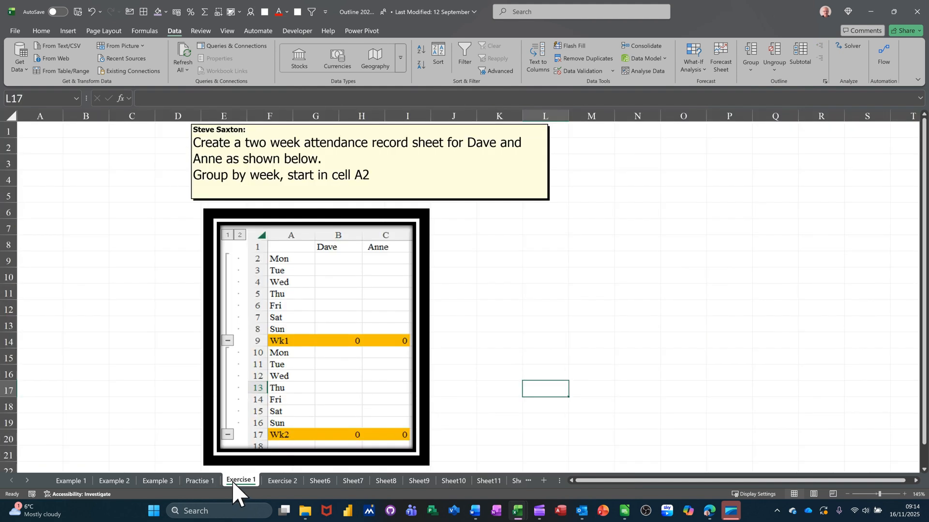
left_click(198, 481)
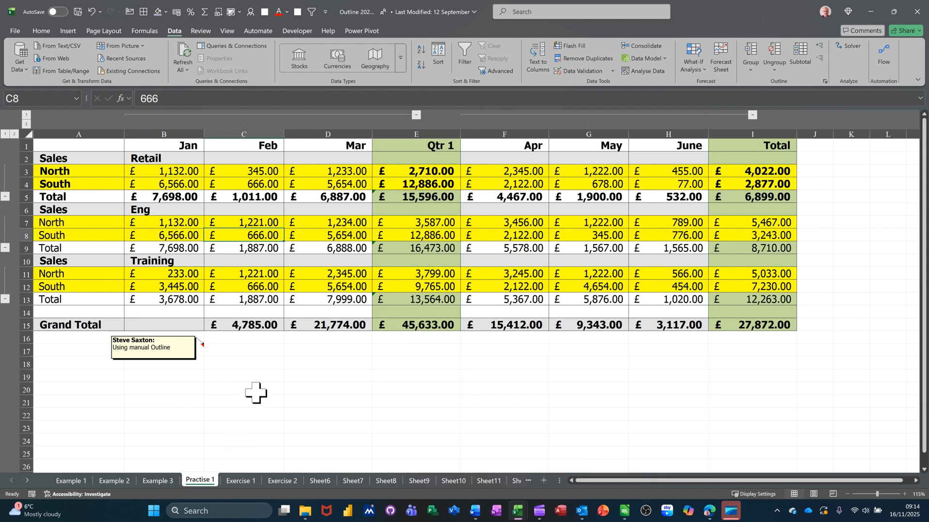
On the Example 3 sheet, collapse the rows to the second outline level, leaving building subtotals and location totals
left_click(157, 481)
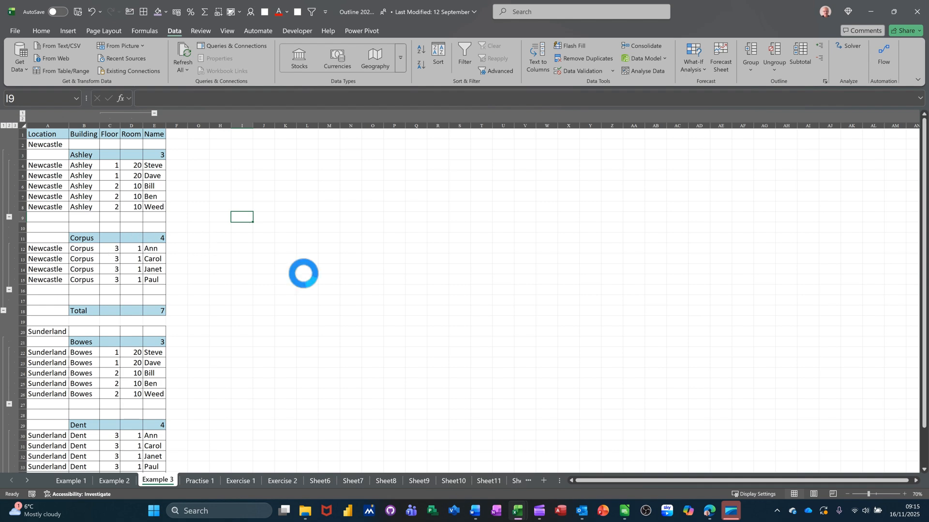
scroll(304, 274, "up", 2, "ctrl")
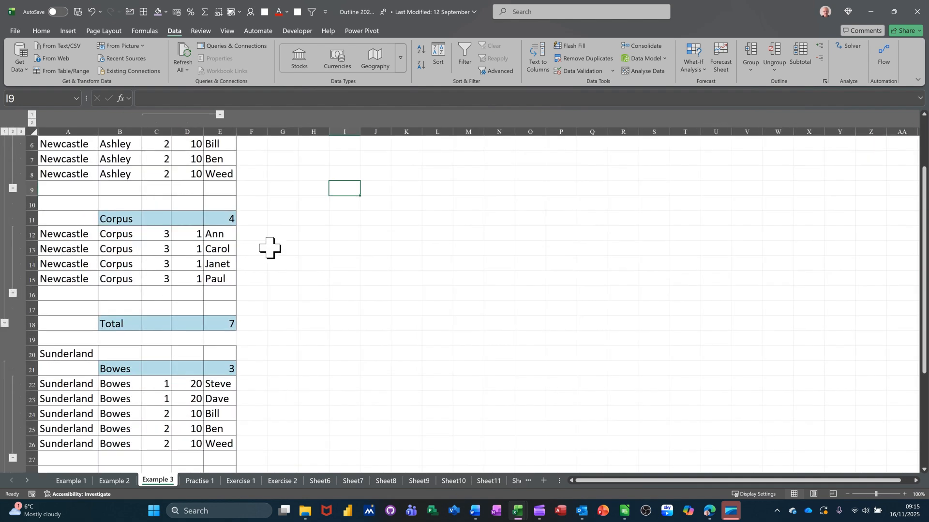
scroll(269, 248, "up", 2)
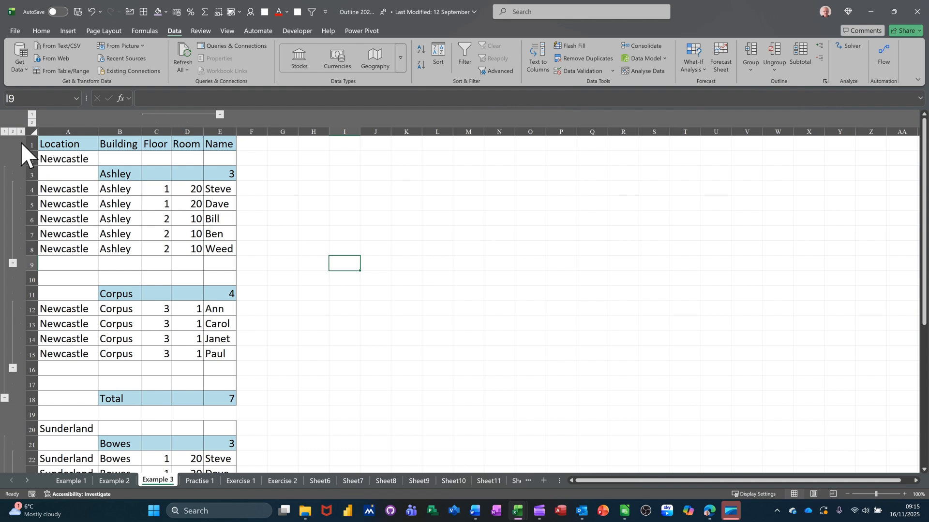
left_click(12, 131)
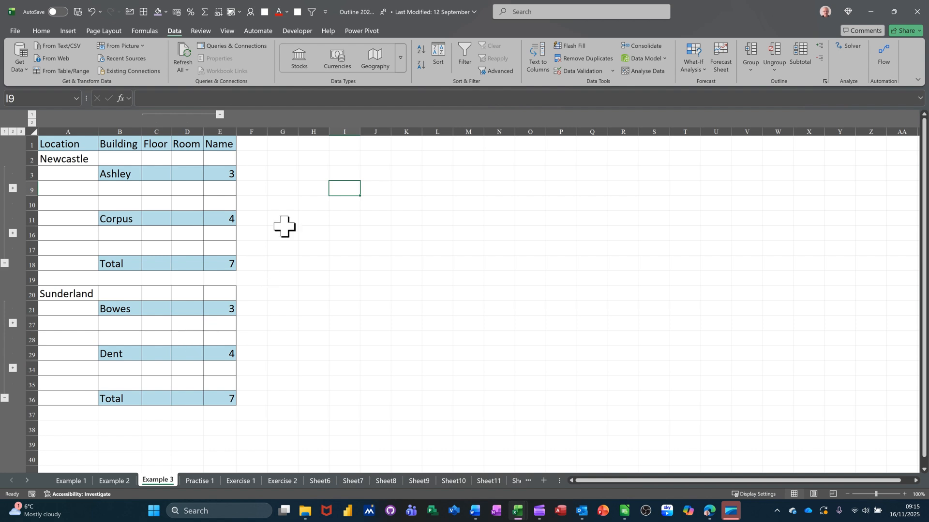
Save the collapsed Example 3 outline as a custom view named Summary, including print settings and hidden rows, columns and filter settings
left_click(227, 31)
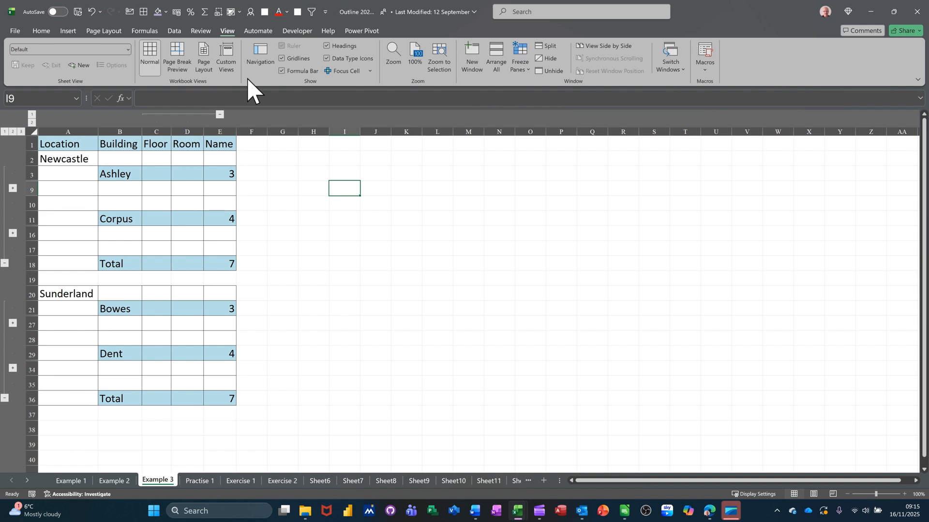
left_click(234, 57)
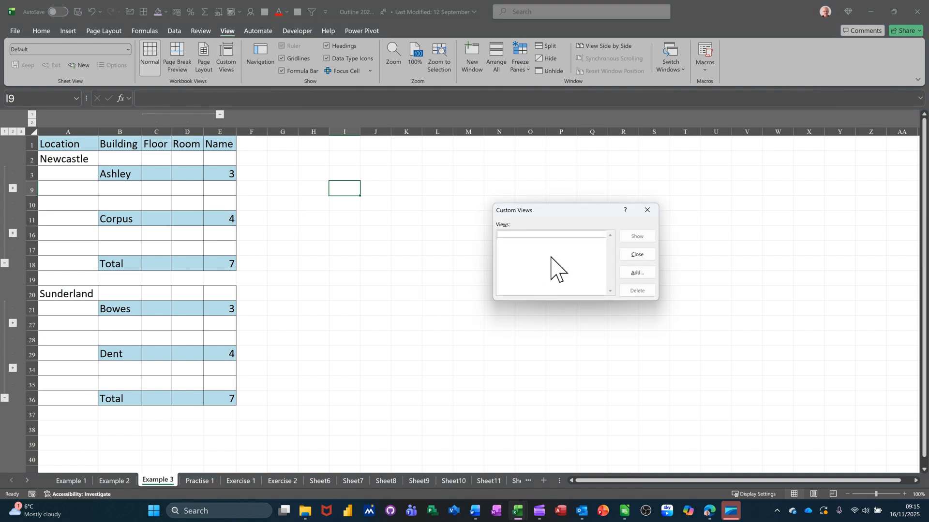
left_click(633, 272)
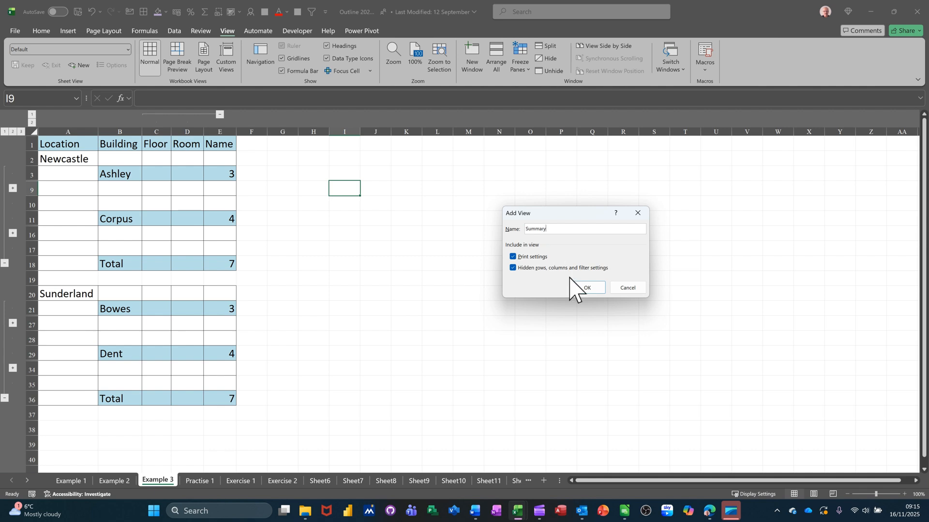
left_click(583, 289)
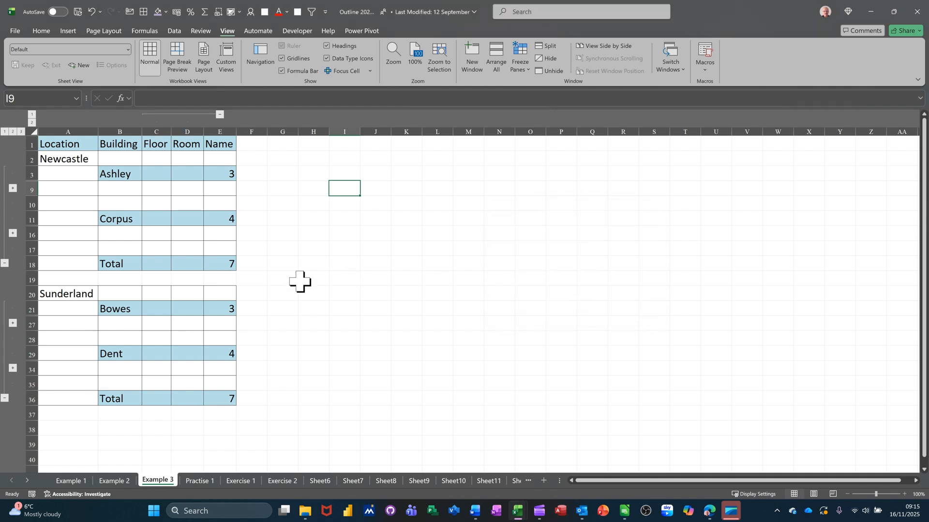
Expand the Ashley building's detail rows and save this layout as a custom view named Newcastle
left_click(13, 189)
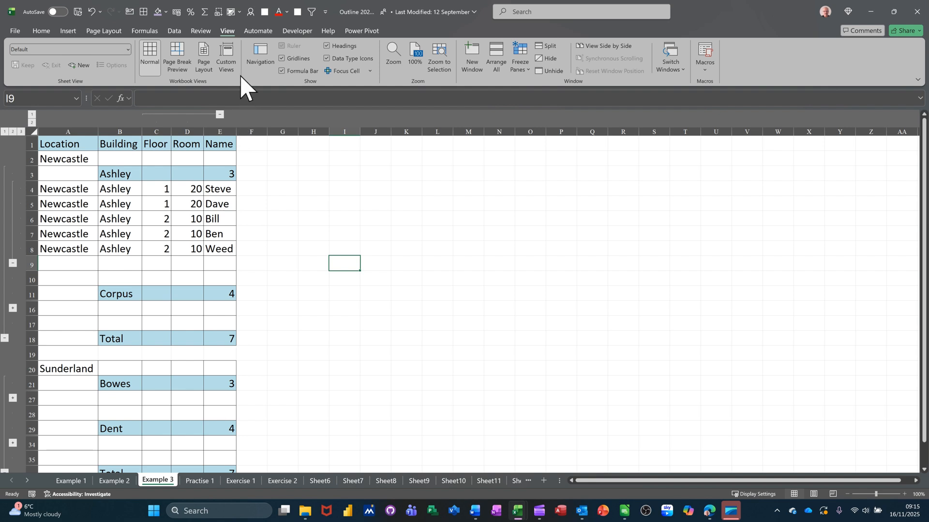
left_click(229, 58)
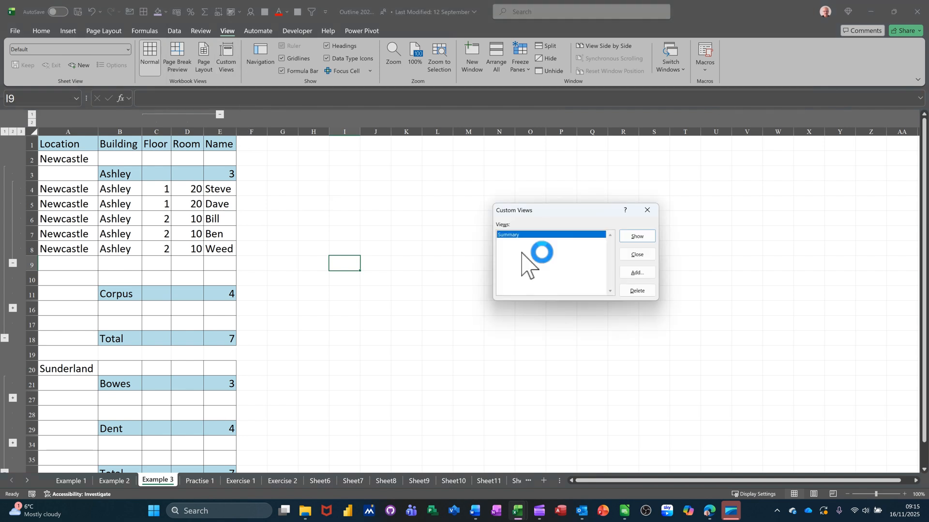
left_click(625, 274)
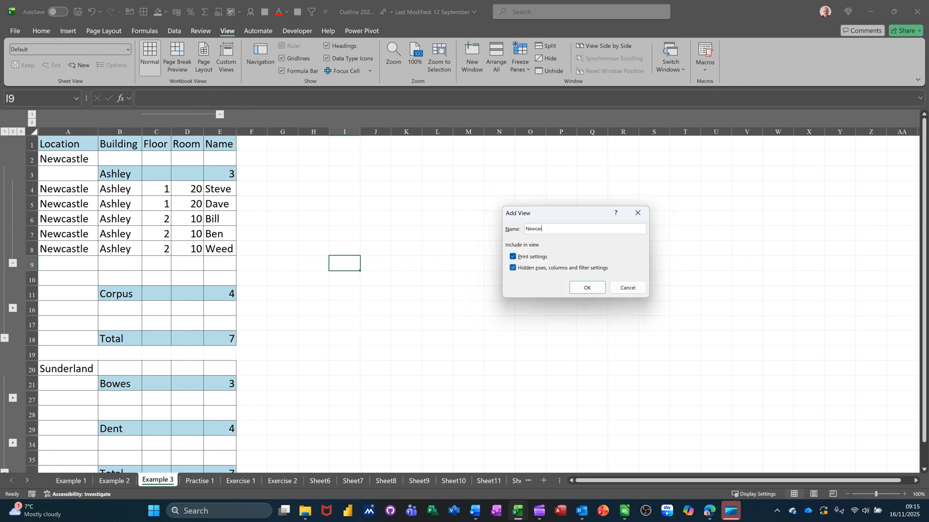
left_click(587, 288)
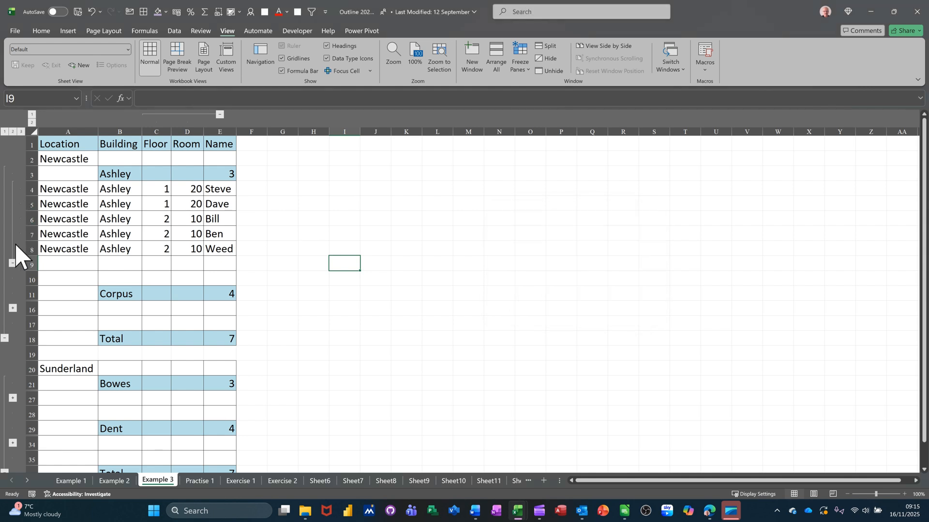
Collapse the Ashley rows, expand the Bowes building's detail rows, and save this layout as a custom view named Sunderland
left_click(11, 263)
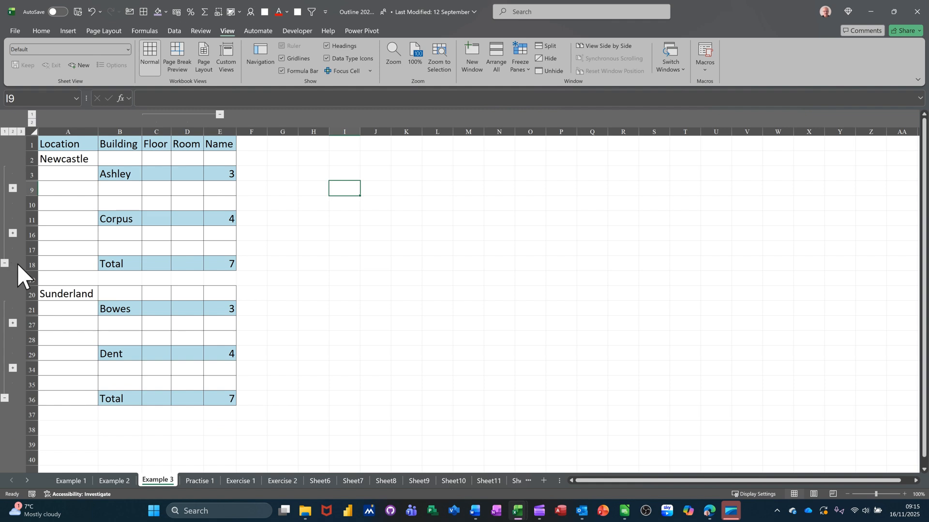
left_click(12, 323)
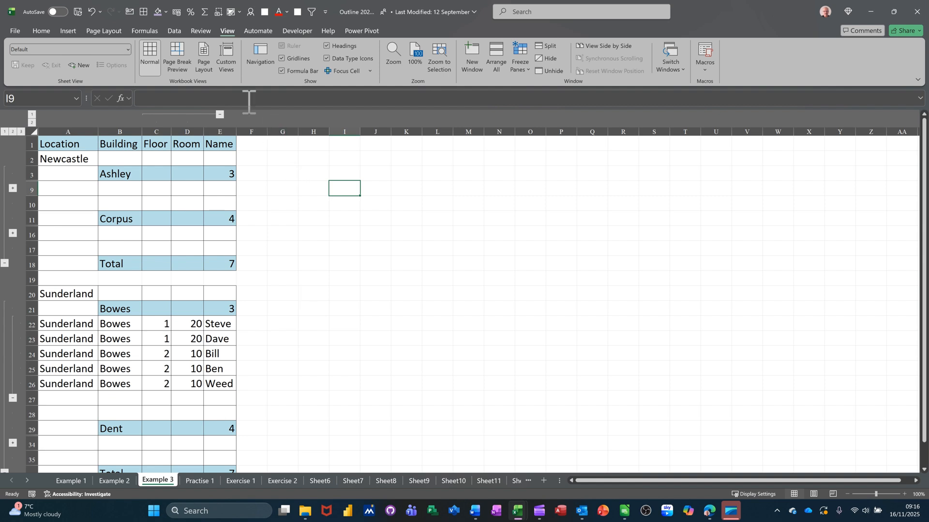
left_click(226, 55)
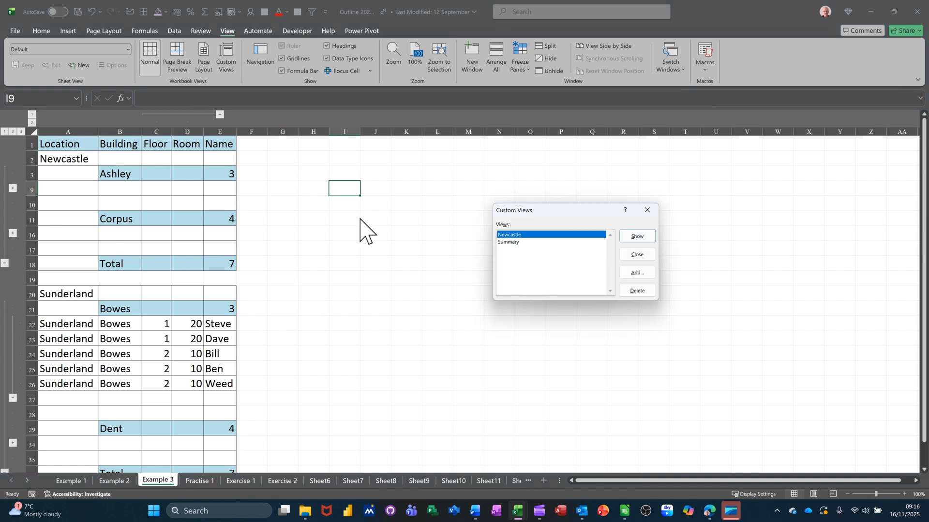
left_click(635, 273)
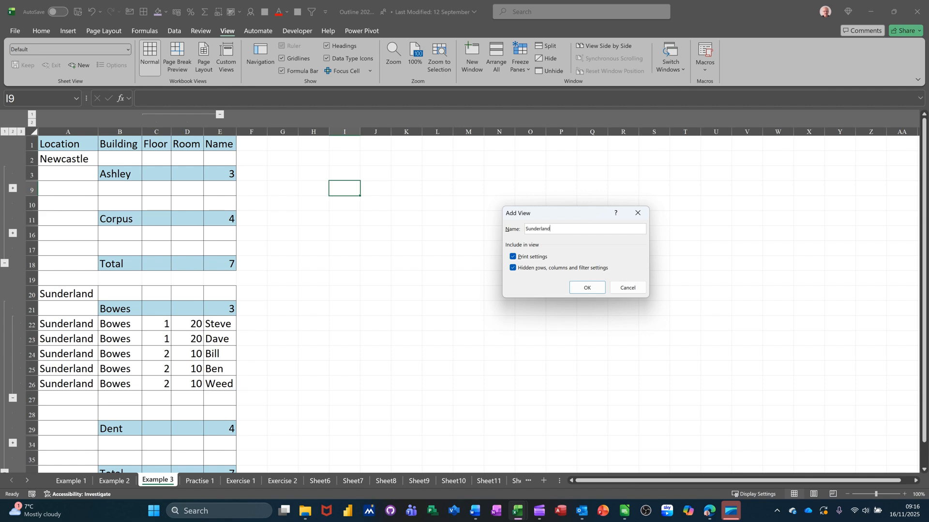
left_click(590, 288)
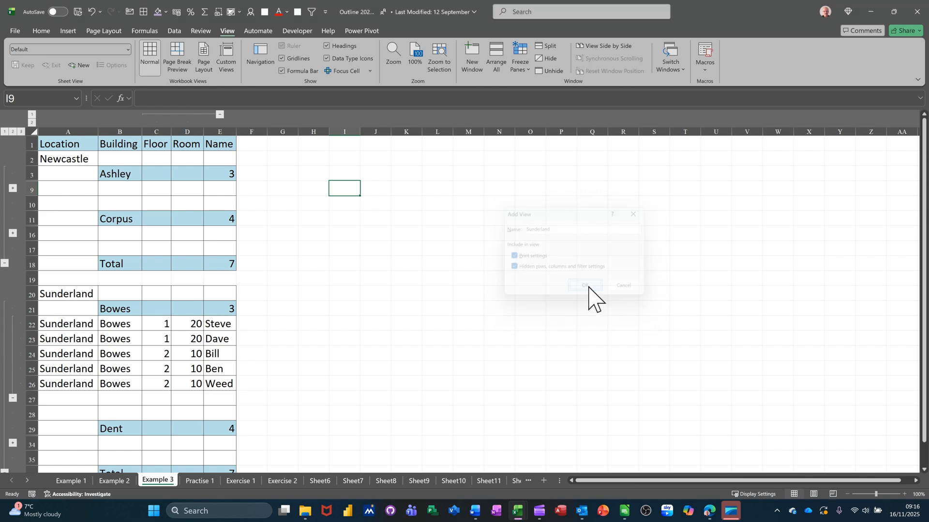
Leave only the Dent building's detail rows expanded, with Bowes collapsed, and save this layout as a custom view named Dent
left_click(12, 398)
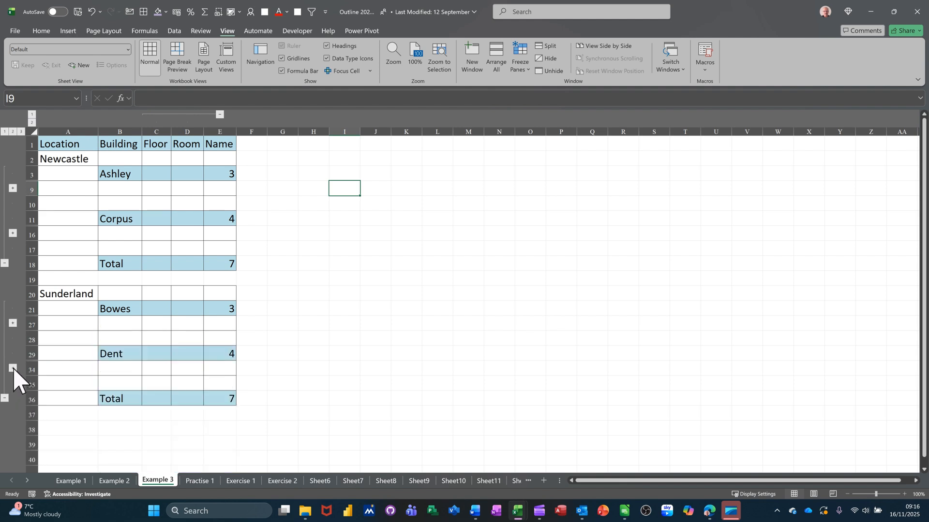
left_click(12, 368)
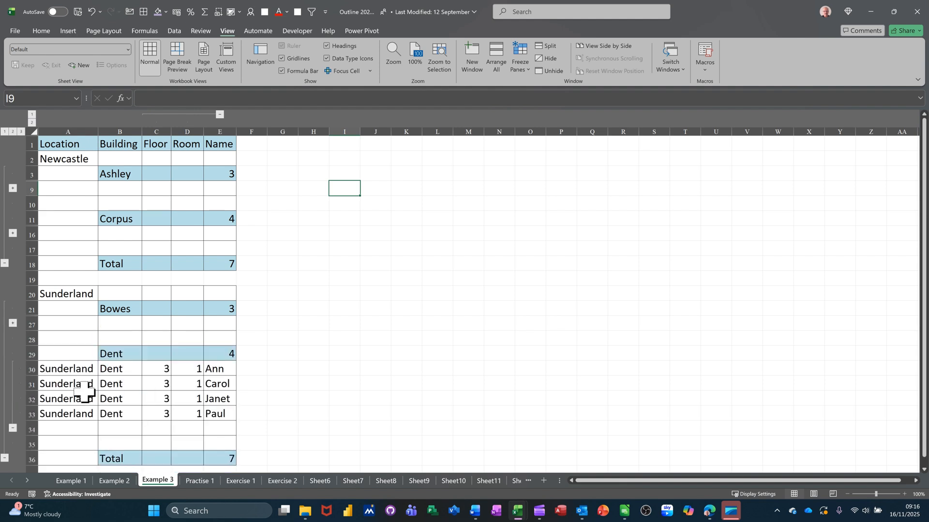
left_click(13, 323)
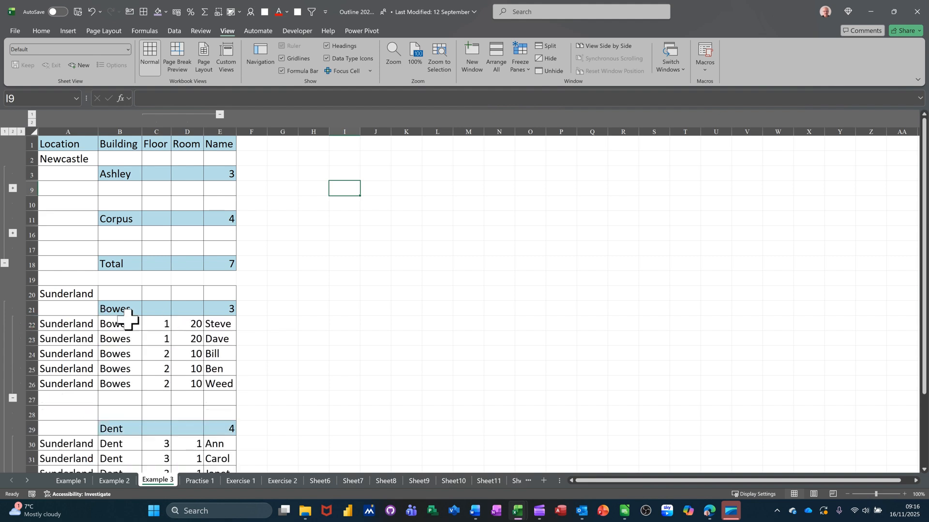
scroll(124, 326, "down", 2)
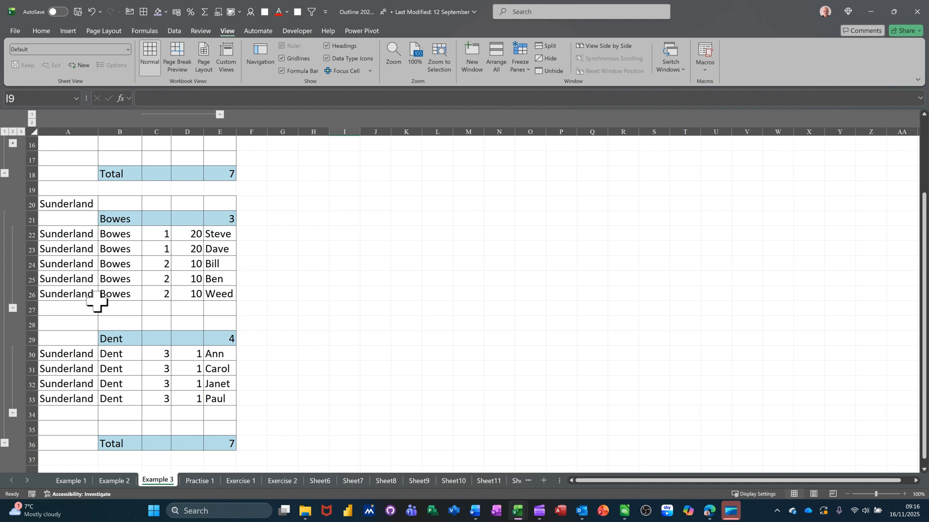
left_click(13, 309)
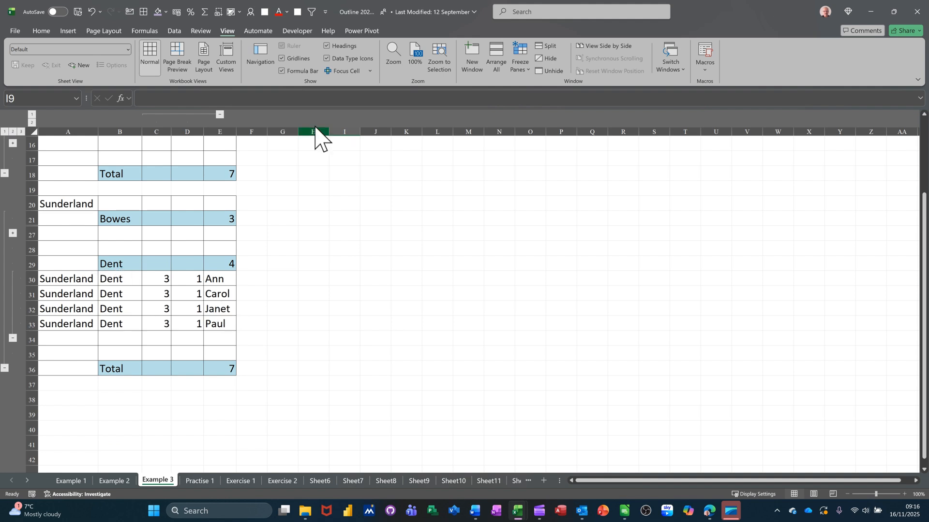
left_click(231, 63)
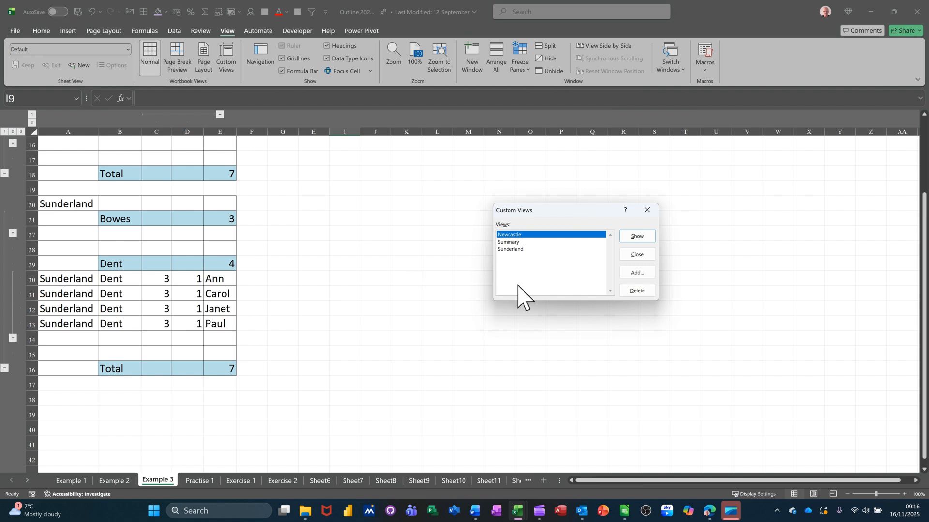
left_click(634, 273)
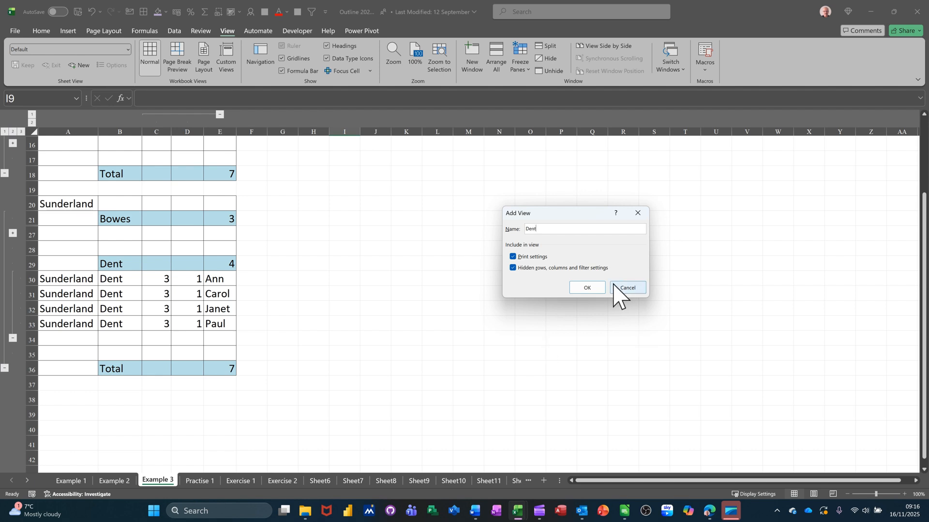
left_click(588, 288)
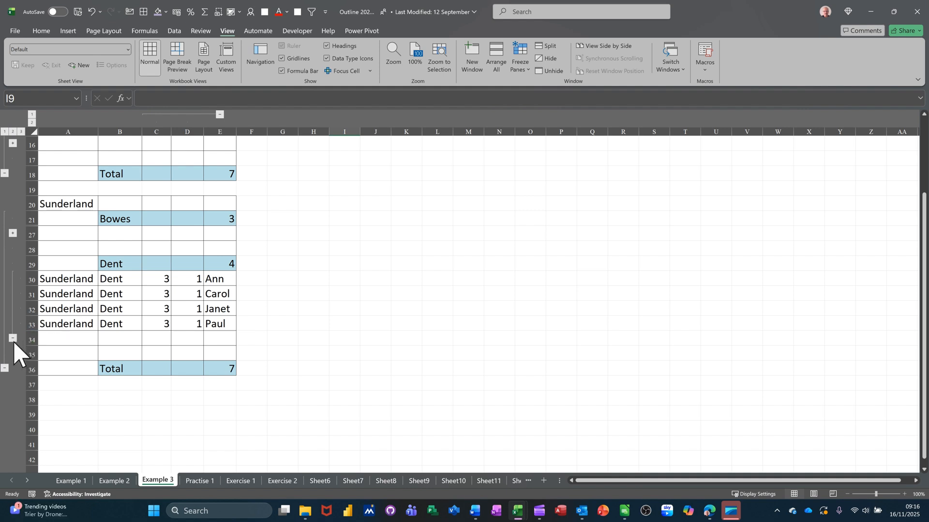
Collapse the Dent group, expand all row groups to the third outline level, and select cell H5
left_click(13, 338)
scroll(73, 242, "up", 2)
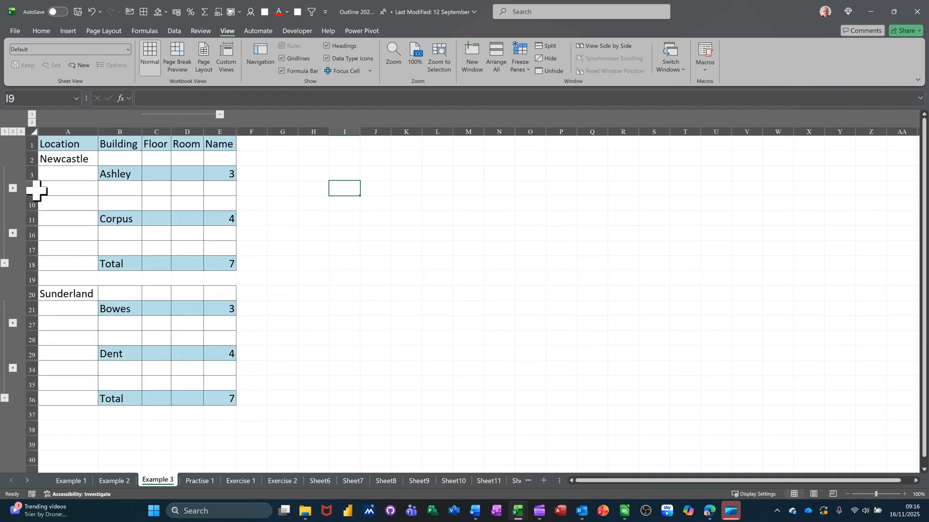
left_click(21, 132)
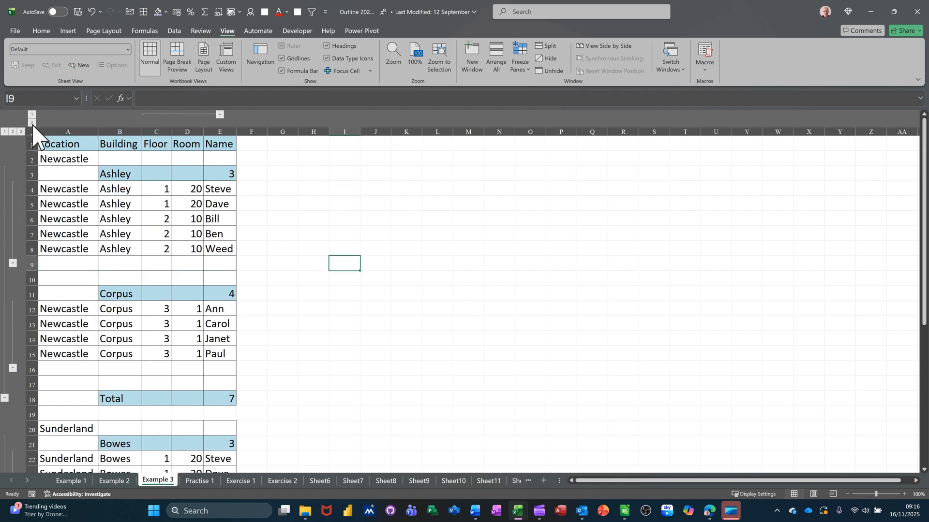
left_click(302, 202)
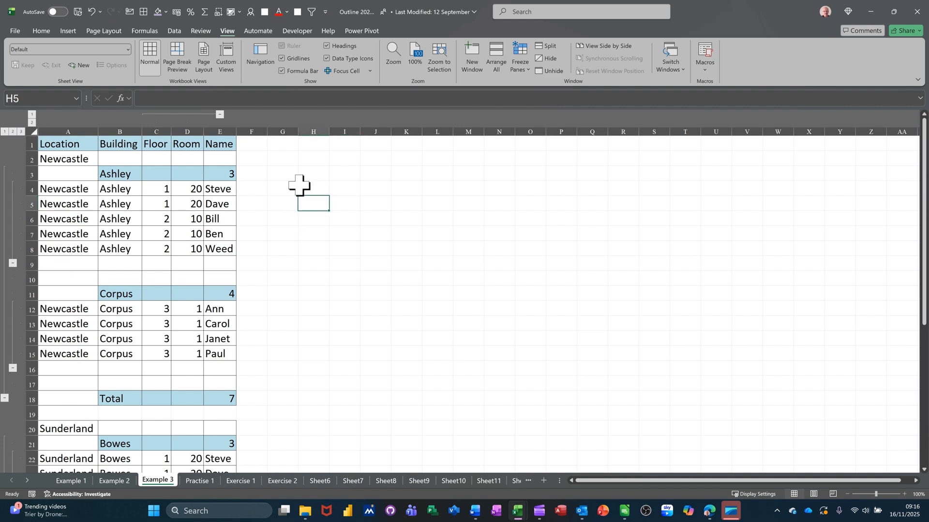
Show the Dent custom view and look over the sheet from the Newcastle block to the Sunderland total
left_click(231, 62)
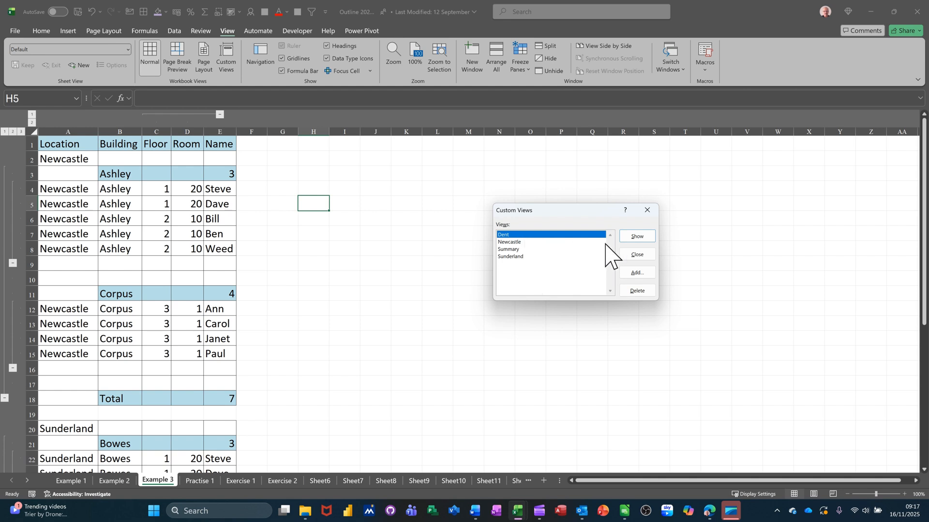
left_click(637, 236)
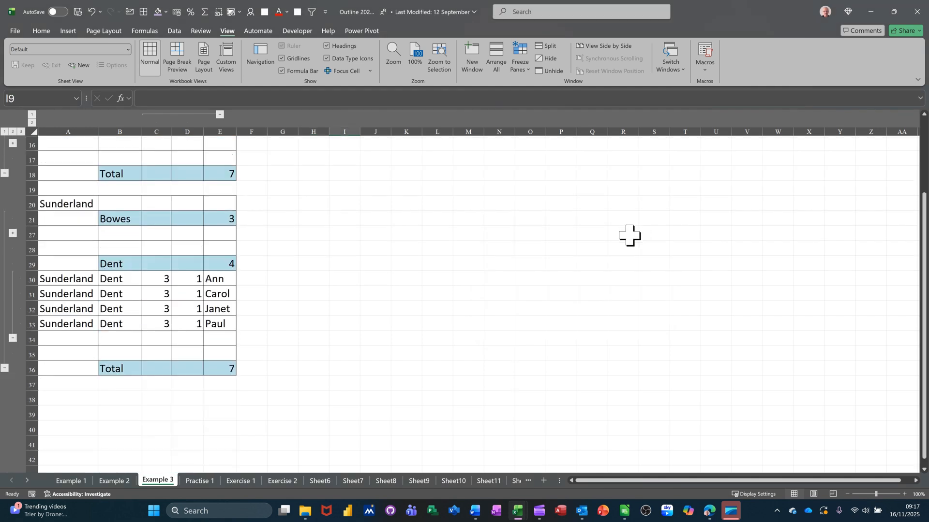
scroll(208, 216, "up", 2)
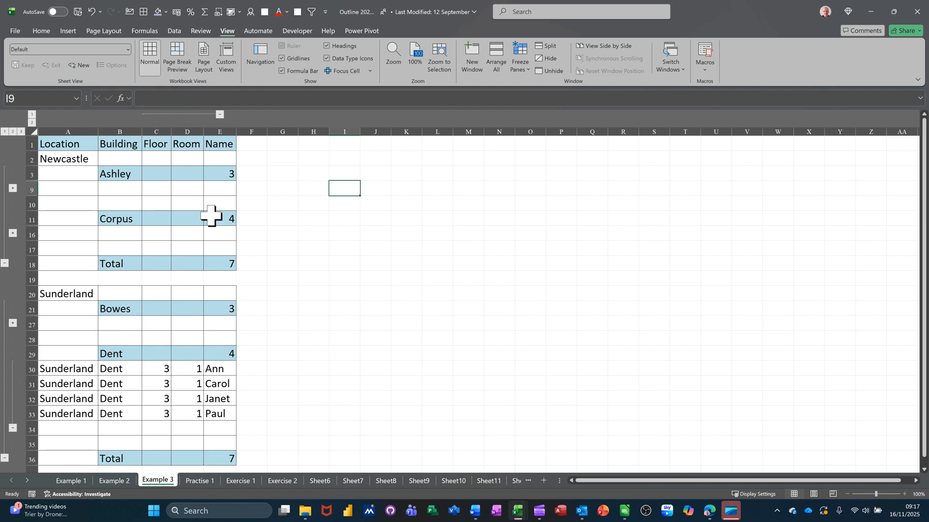
scroll(266, 311, "down", 2)
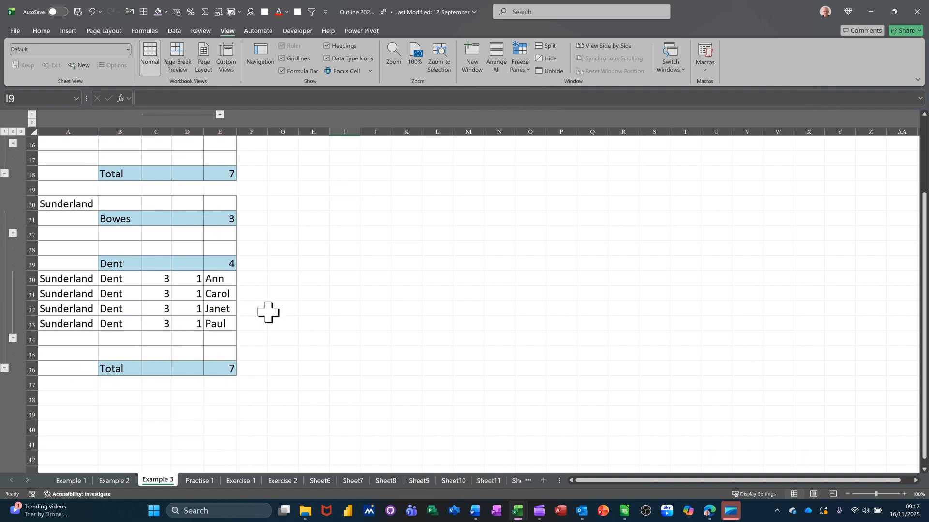
scroll(266, 311, "up", 1)
scroll(268, 312, "down", 2)
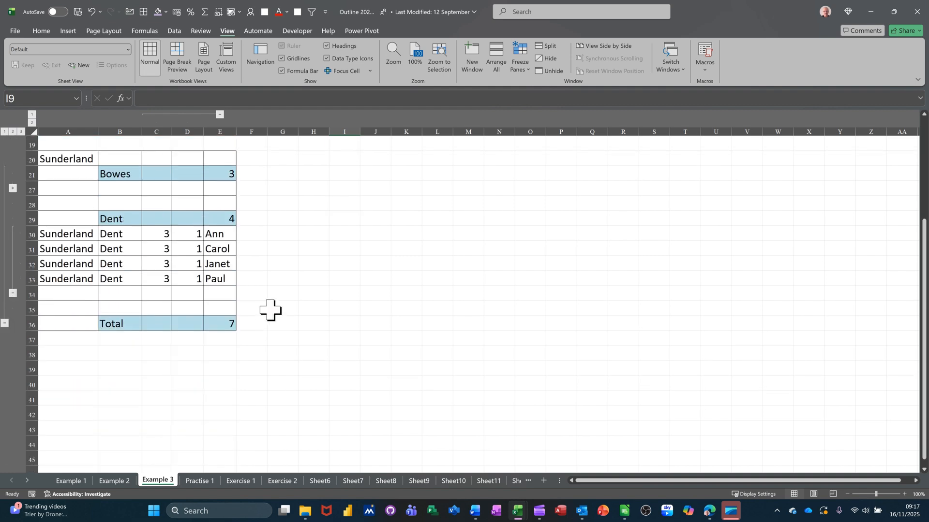
Show the Newcastle custom view and look through the sheet's row groups
left_click(232, 58)
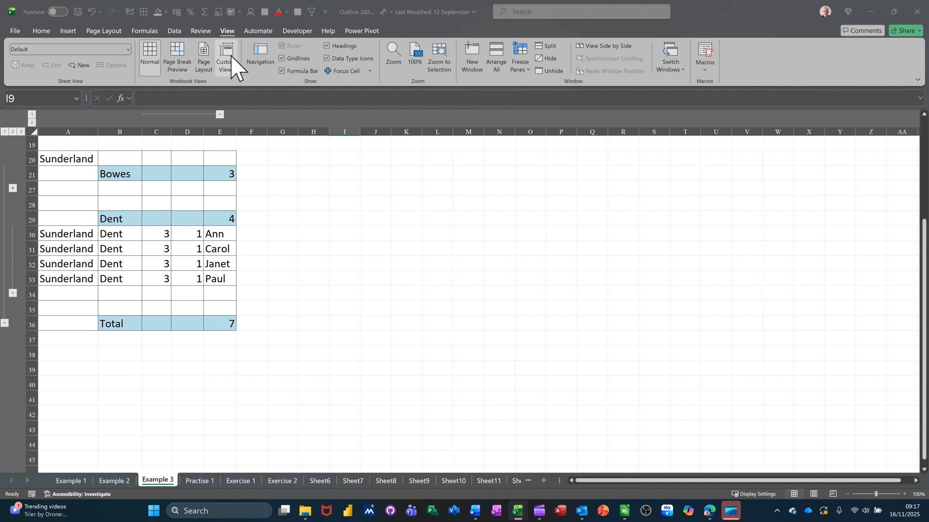
left_click(509, 241)
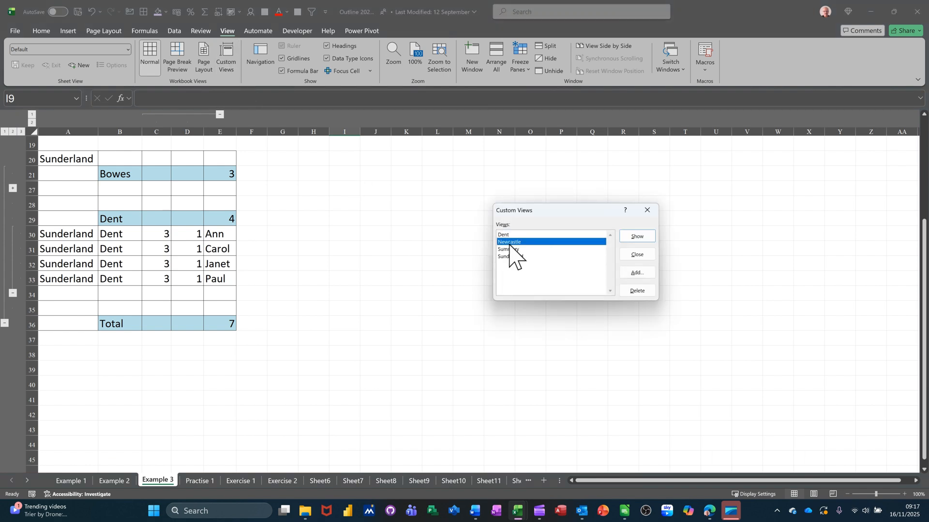
left_click(637, 236)
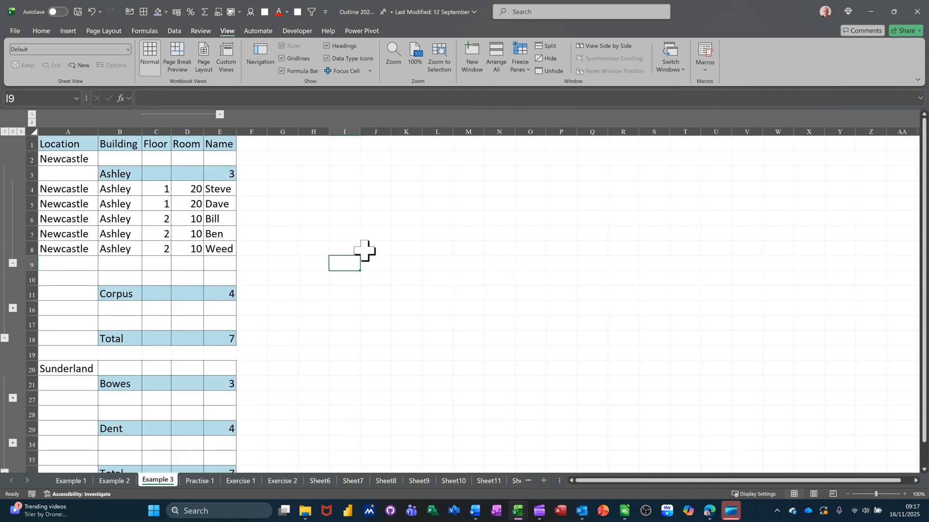
scroll(364, 251, "down", 5)
scroll(364, 251, "up", 5)
Show the Summary custom view so that only building subtotals and location totals are displayed
left_click(226, 58)
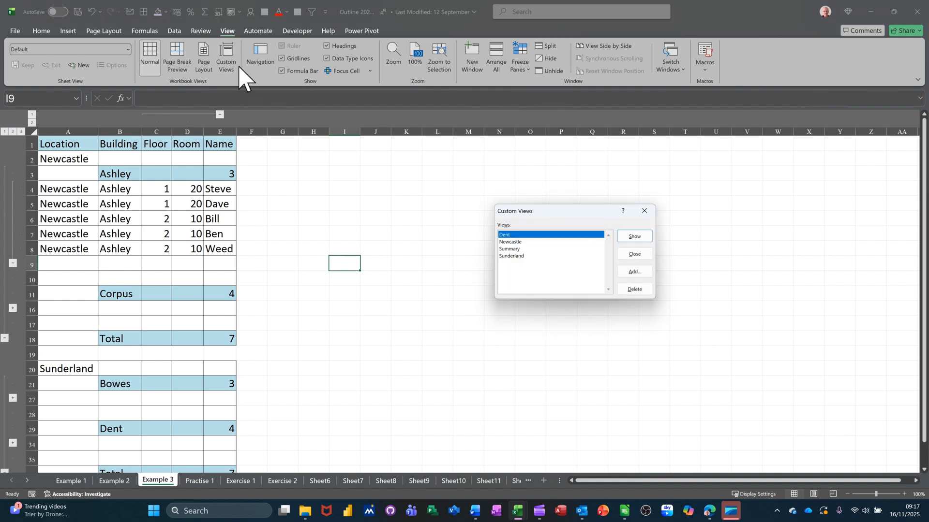
left_click(515, 249)
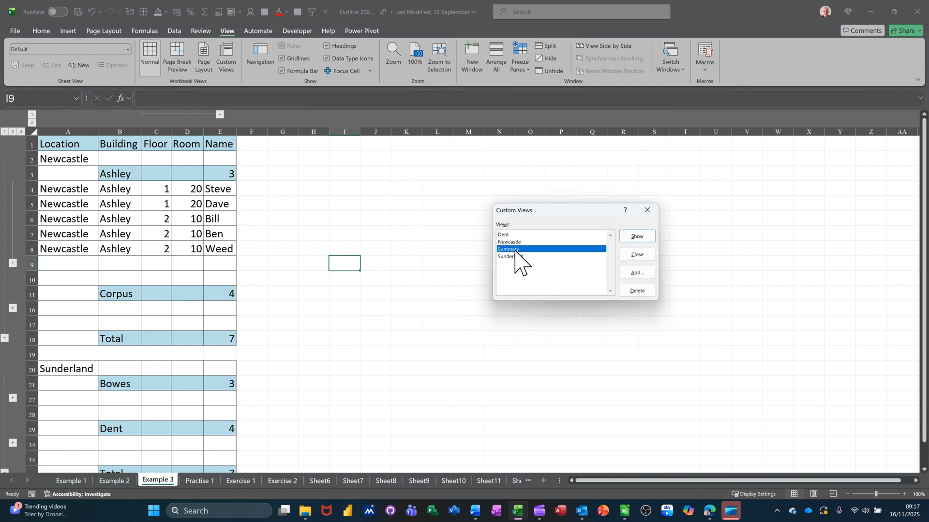
left_click(644, 237)
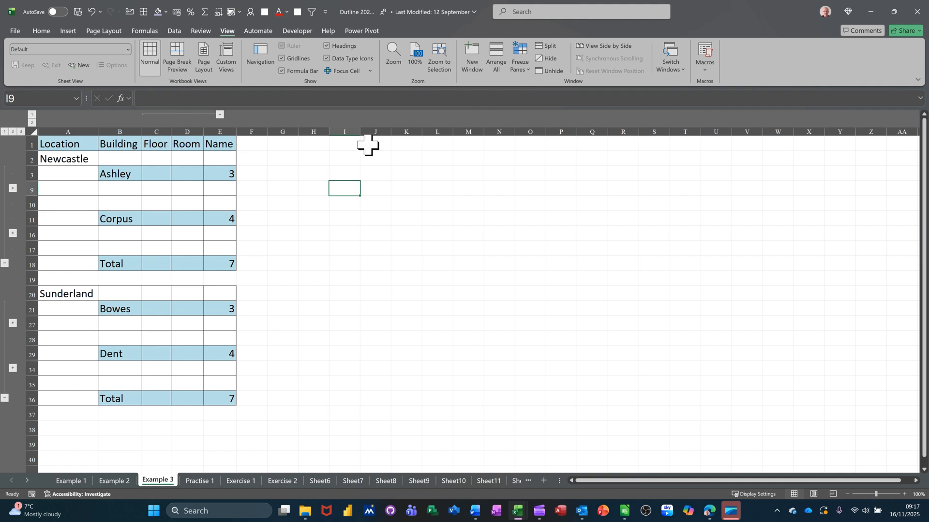
left_click(174, 31)
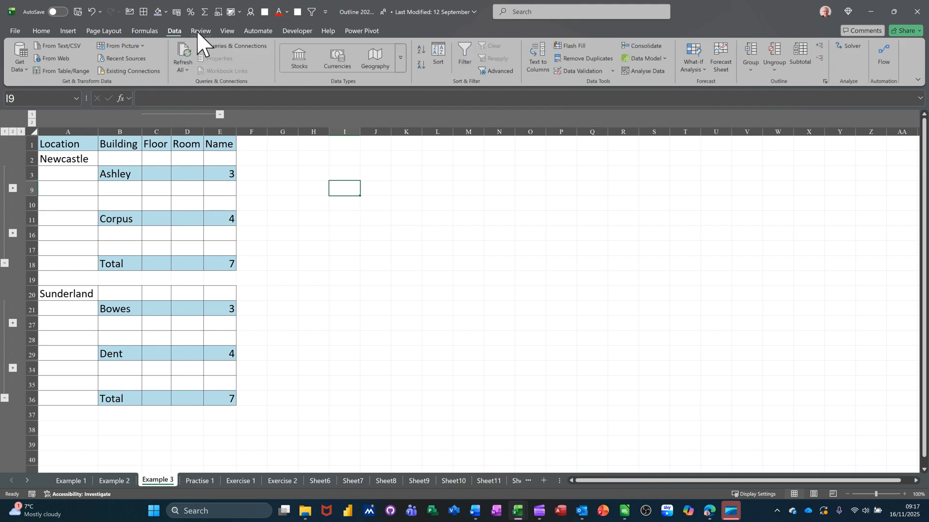